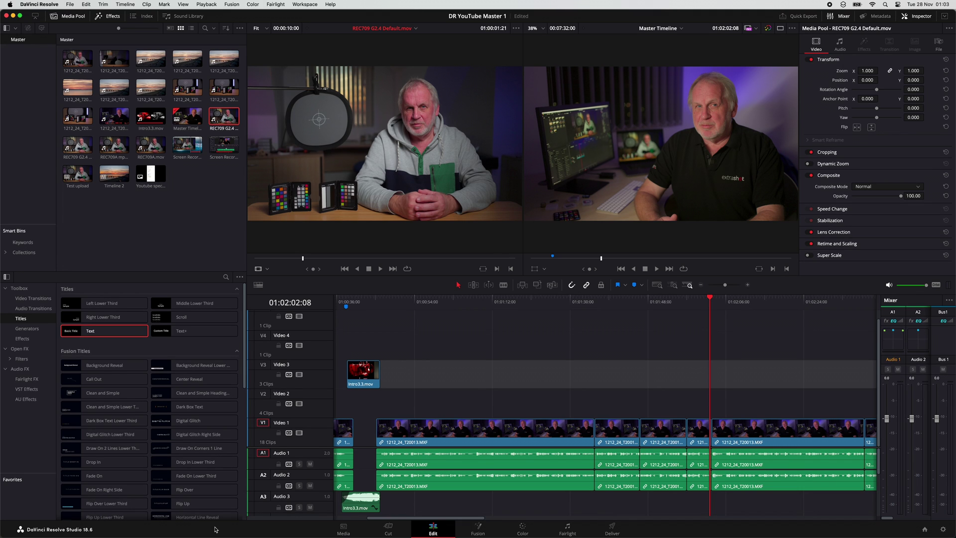
- Save the General system preferences with Mac display profiles and Rec.709-A tagging, confirming the update notice
left_click(36, 4)
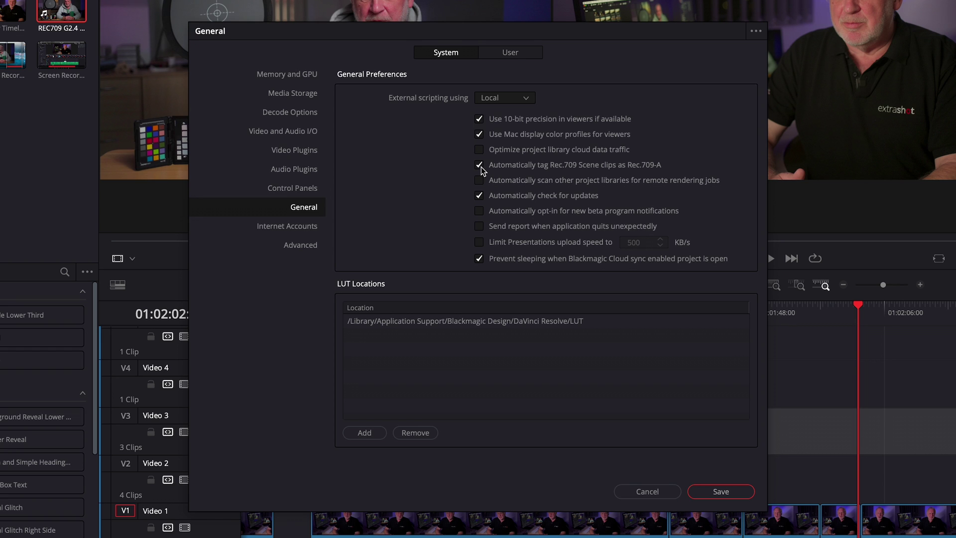
left_click(723, 492)
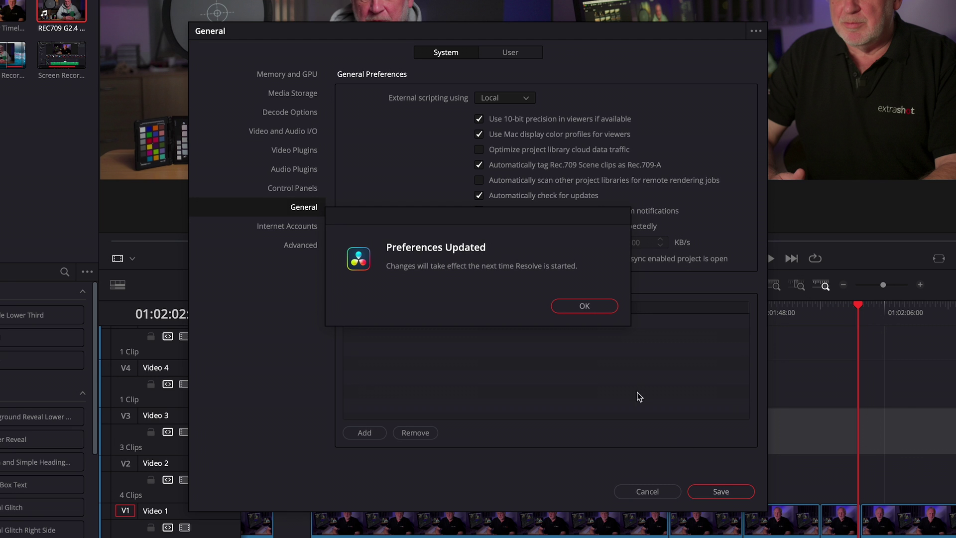
left_click(585, 306)
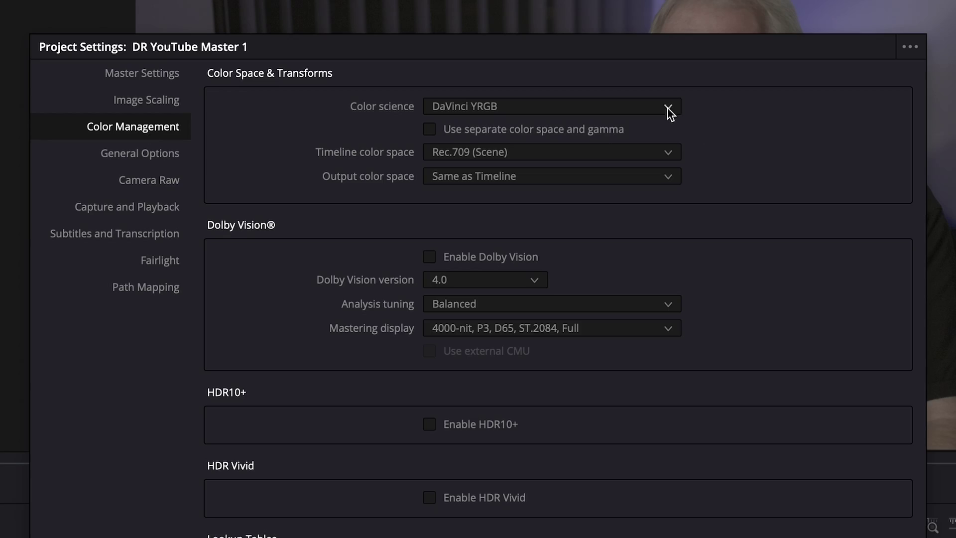
- Set DaVinci YRGB Color Managed science, untick automatic management, and process in HDR DaVinci Wide Gamut Intermediate
left_click(669, 109)
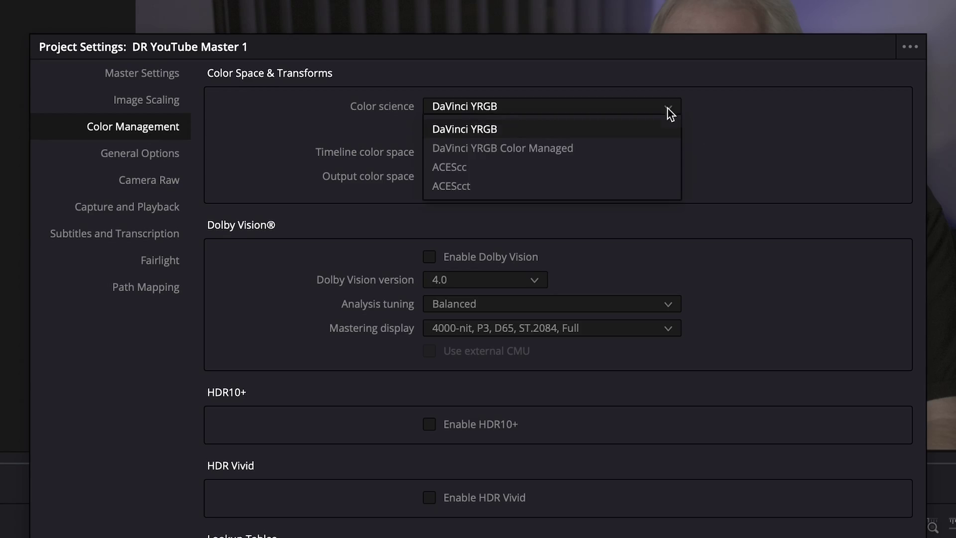
left_click(463, 147)
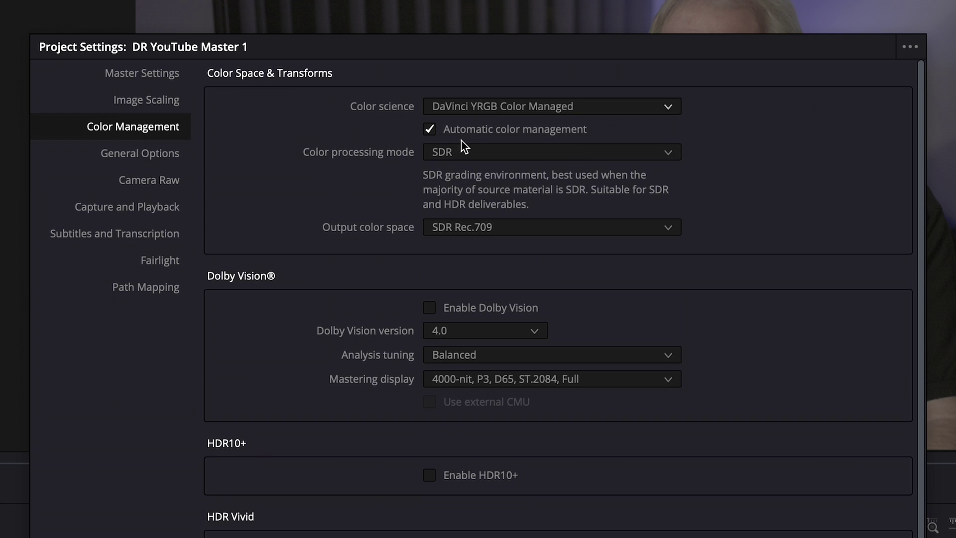
left_click(428, 129)
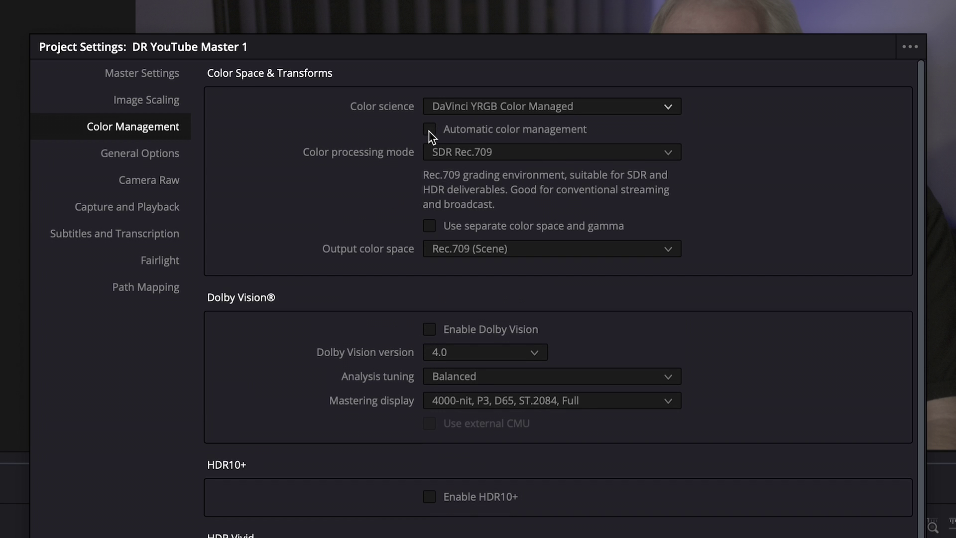
left_click(663, 154)
left_click(595, 238)
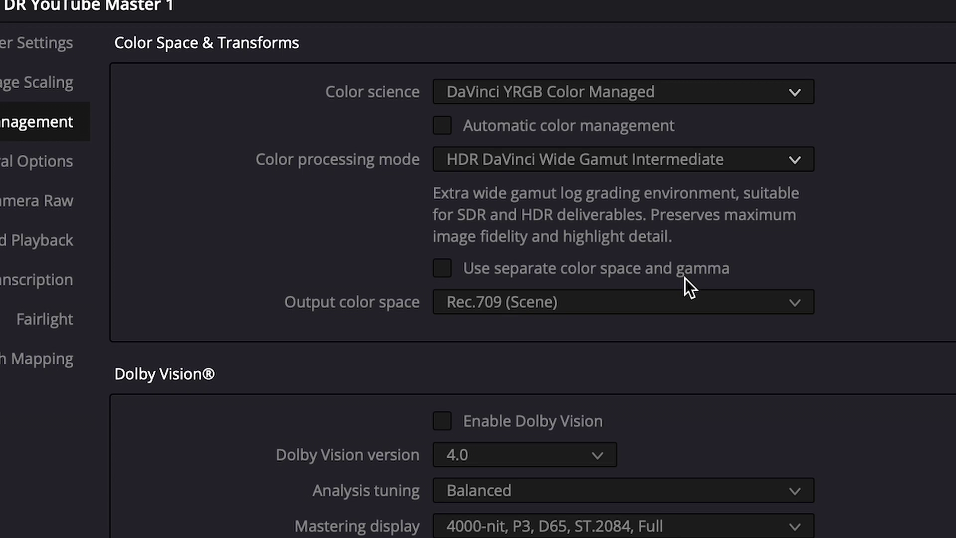
- Choose Rec.709 Gamma 2.4 as the Output color space in Color Management
left_click(794, 306)
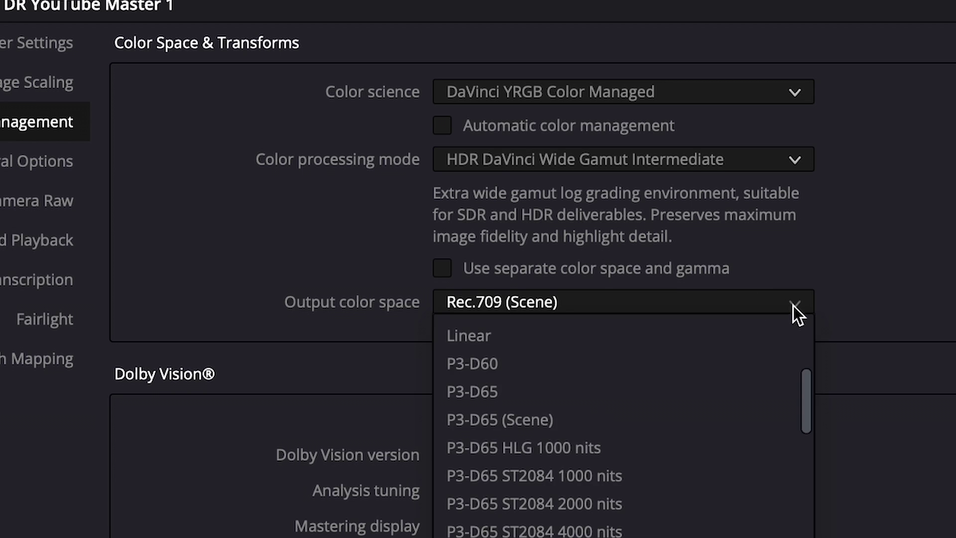
scroll(742, 382, "down", 2)
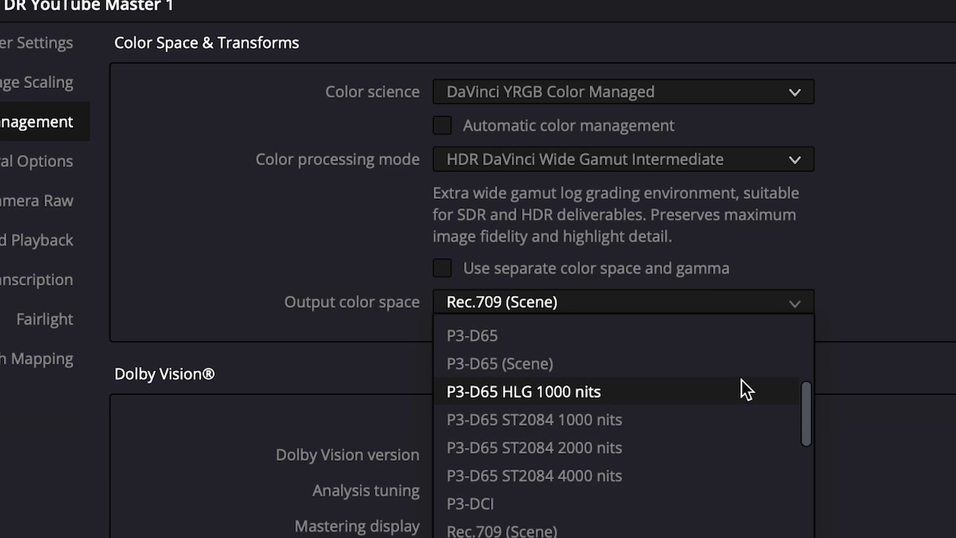
scroll(742, 380, "down", 5)
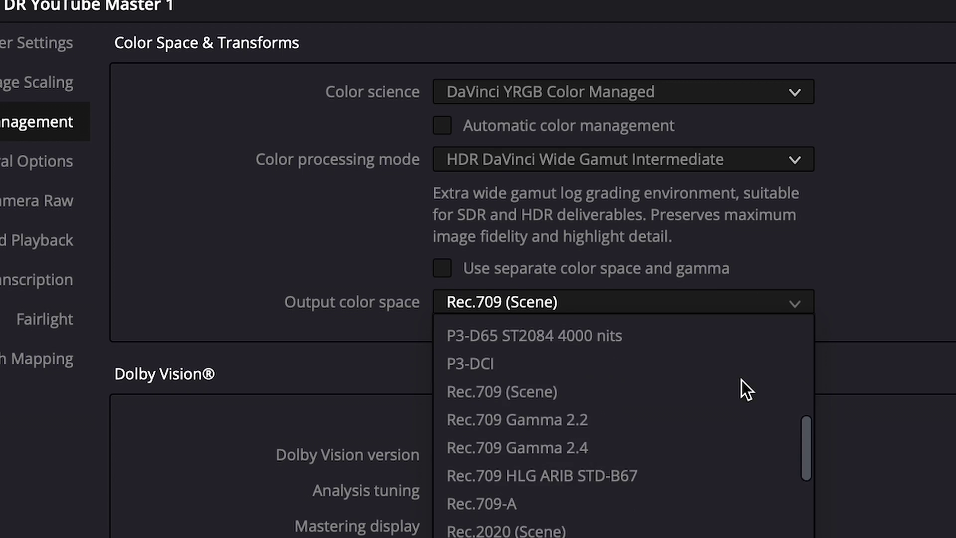
left_click(517, 448)
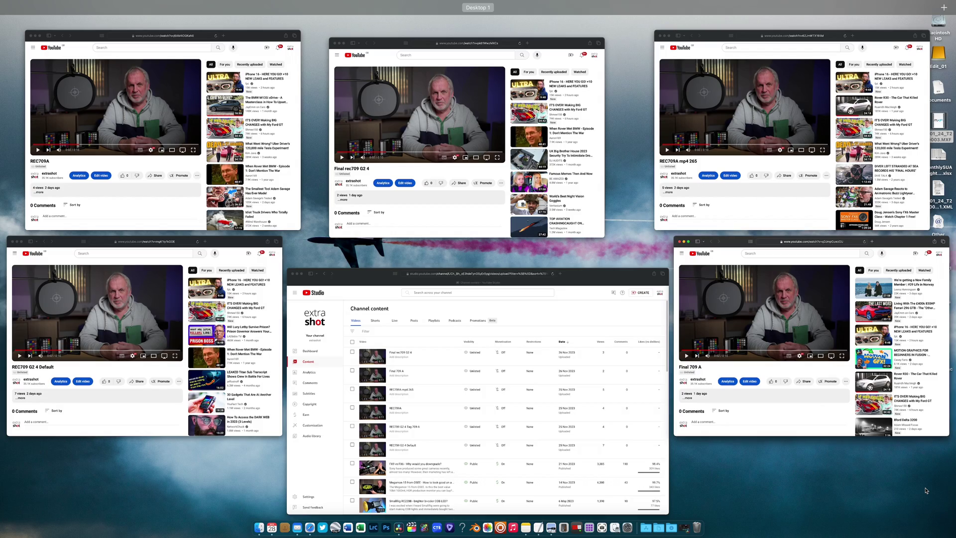
- Bring the Final 709 A window to the front from the window overview
left_click(925, 490)
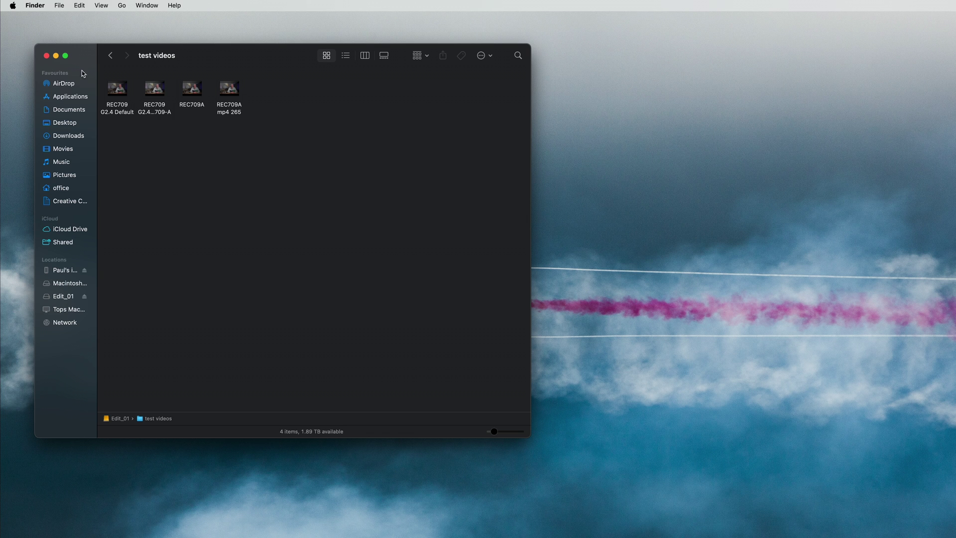
- Open the REC709 G2.4 Default render in QuickTime Player and show its Movie Inspector
double_click(118, 90)
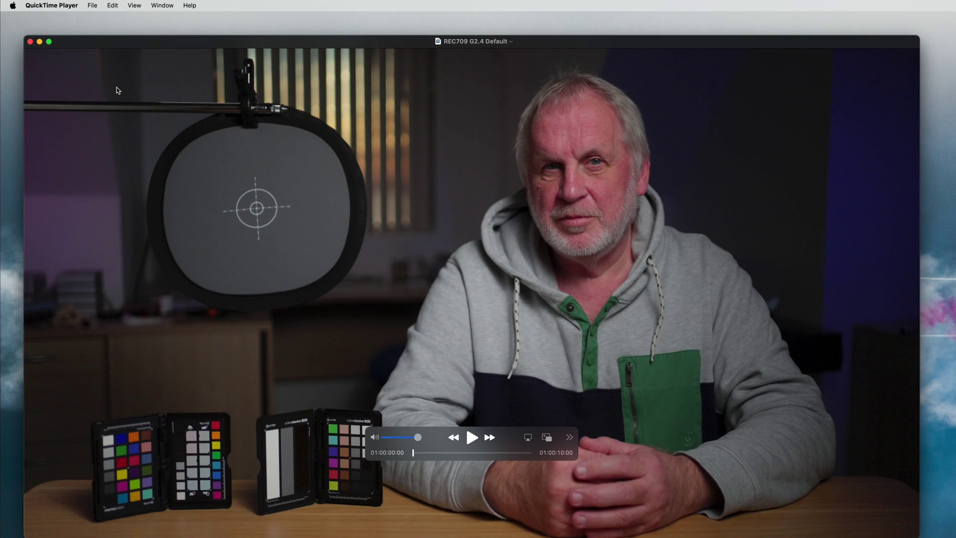
left_click(161, 4)
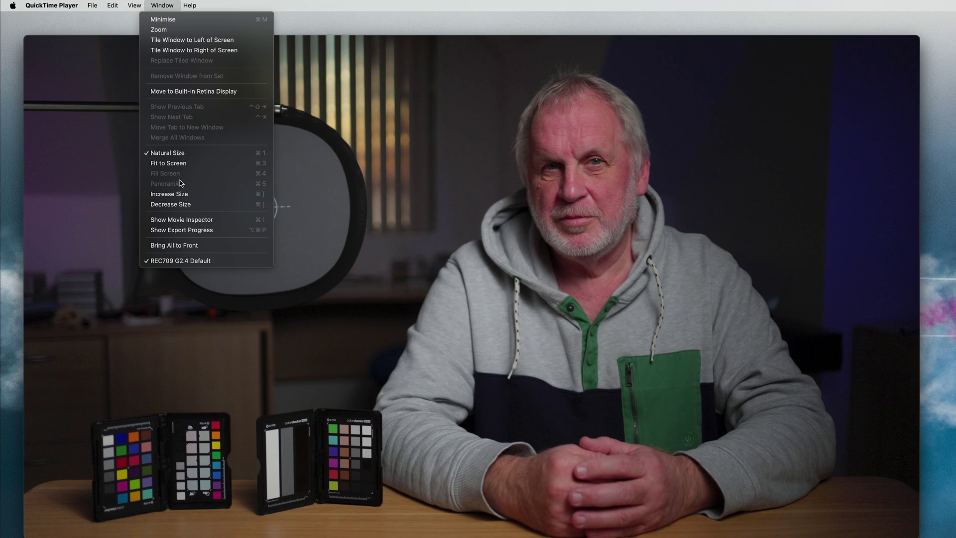
left_click(182, 221)
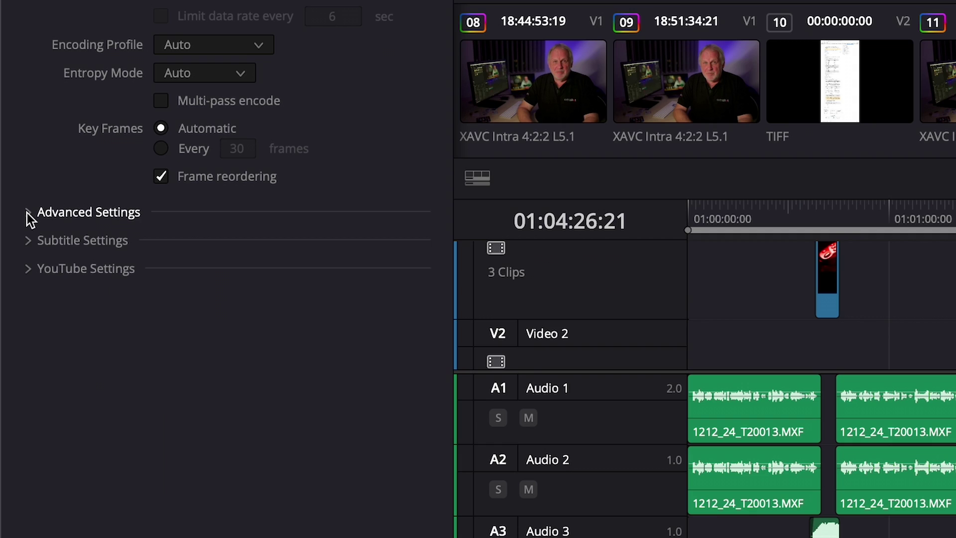
- Expand the Advanced Settings and set the Color Space Tag to Rec.709
left_click(28, 213)
scroll(276, 324, "down", 4)
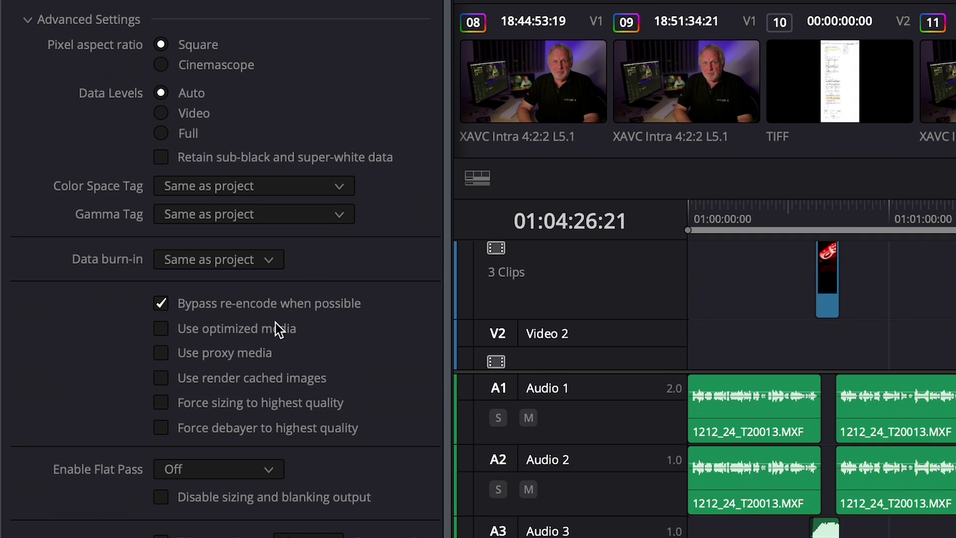
left_click(337, 187)
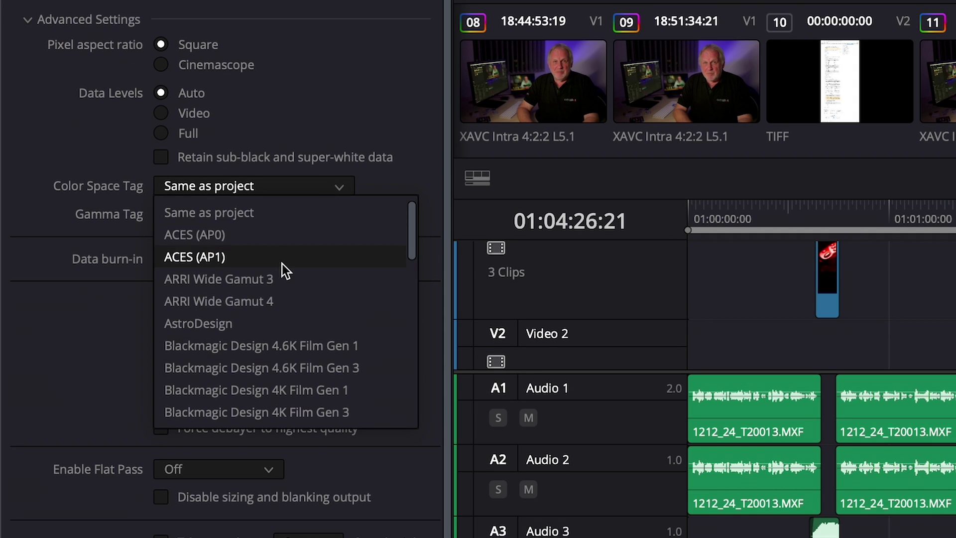
scroll(282, 268, "down", 5)
scroll(282, 263, "down", 5)
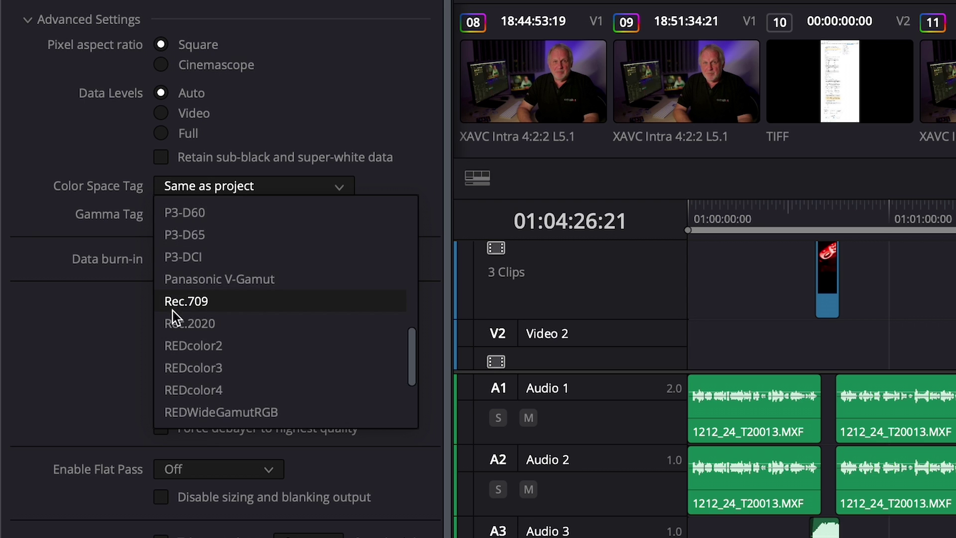
left_click(185, 302)
- Set the render's Gamma Tag to Rec.709-A
left_click(346, 217)
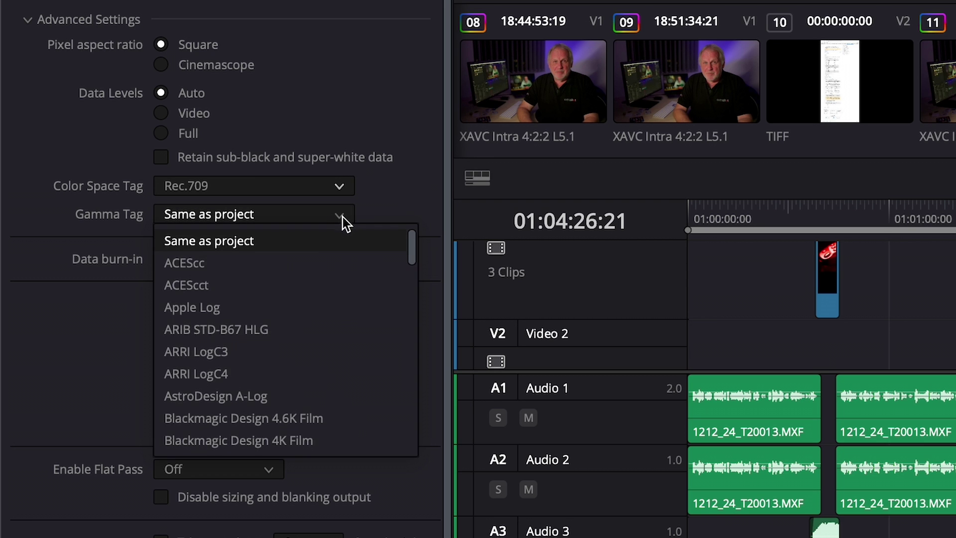
scroll(313, 253, "down", 6)
scroll(314, 254, "down", 5)
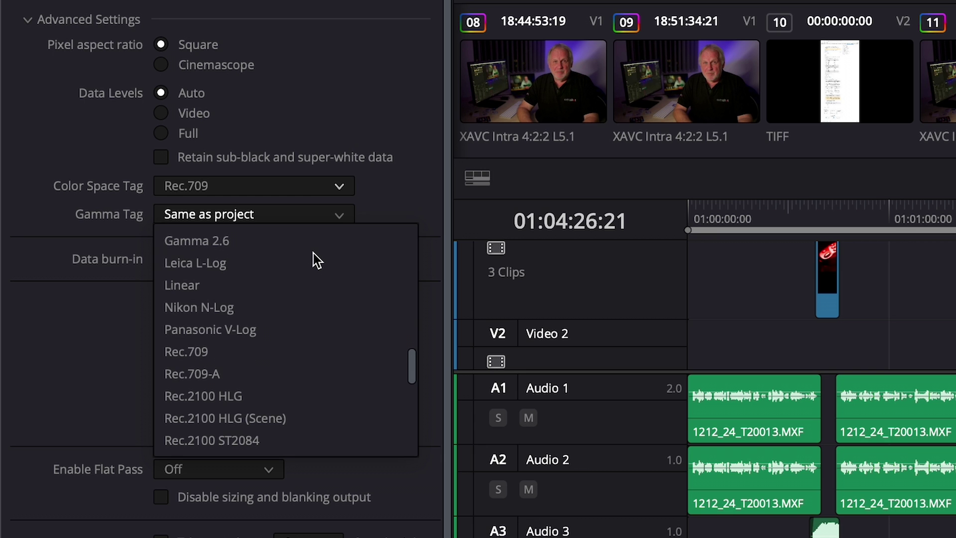
left_click(208, 373)
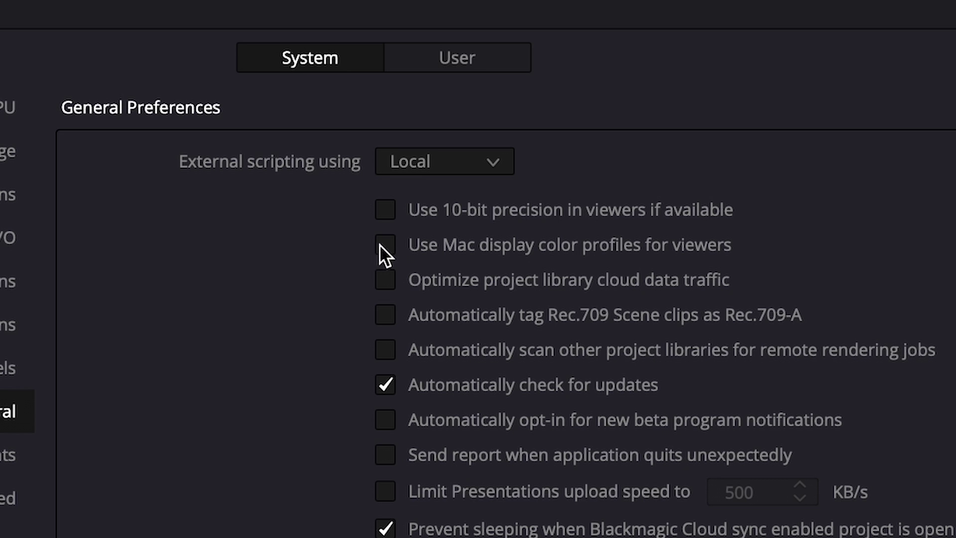
- Tick Use Mac display color profiles for viewers in the General system preferences
left_click(385, 246)
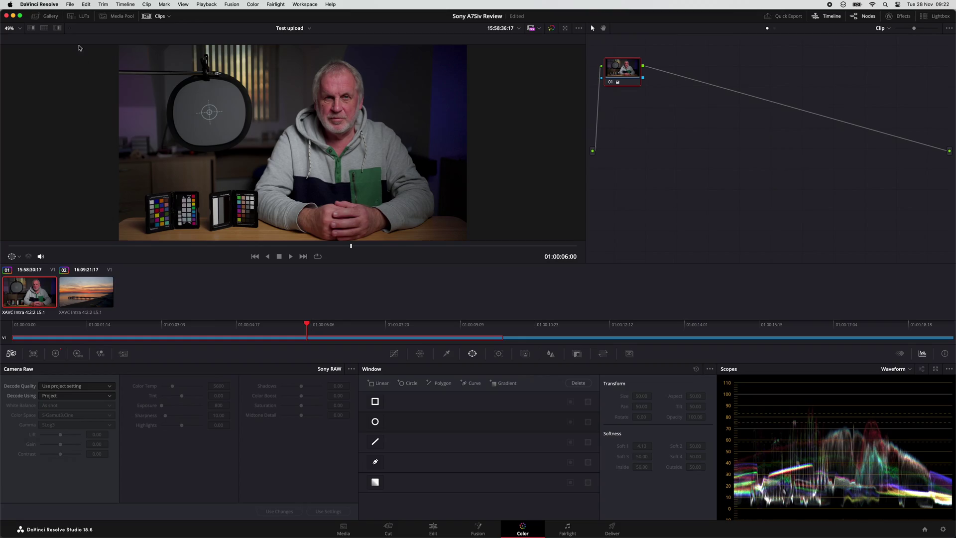
- Save the project, save a copy as 'Sony A7Siv Review - YT', and open Project Settings
left_click(70, 5)
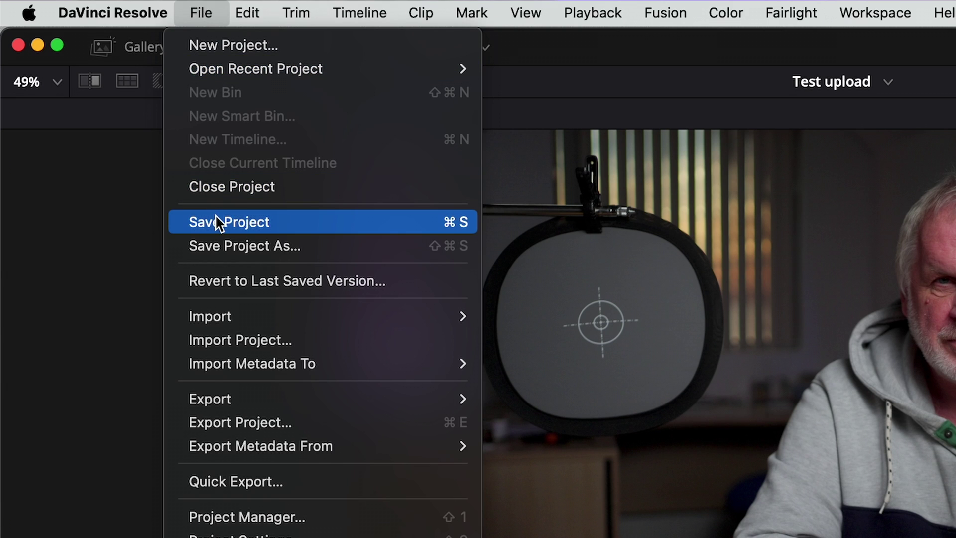
left_click(215, 222)
left_click(209, 14)
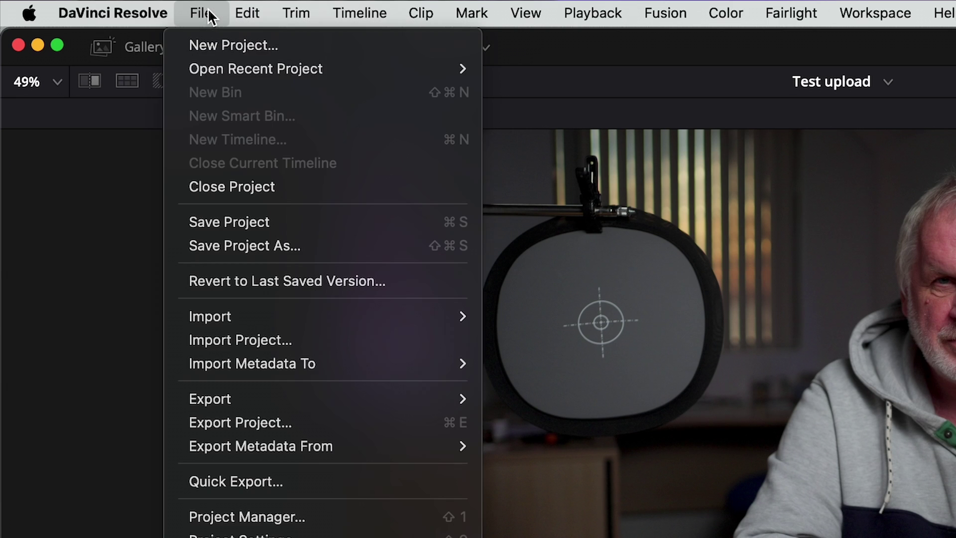
left_click(223, 247)
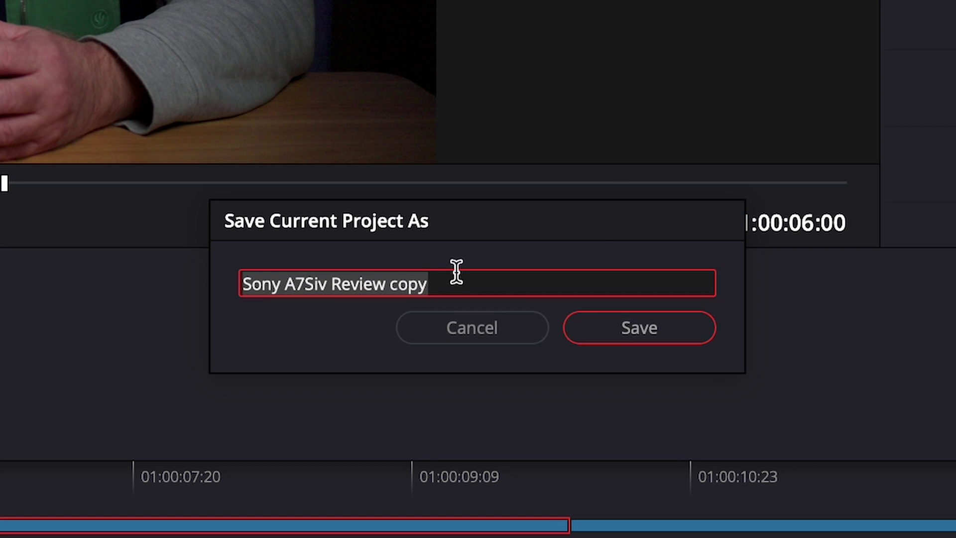
left_click(456, 273)
key("BackSpace")
key("BackSpace")
key("BackSpace")
key("BackSpace")
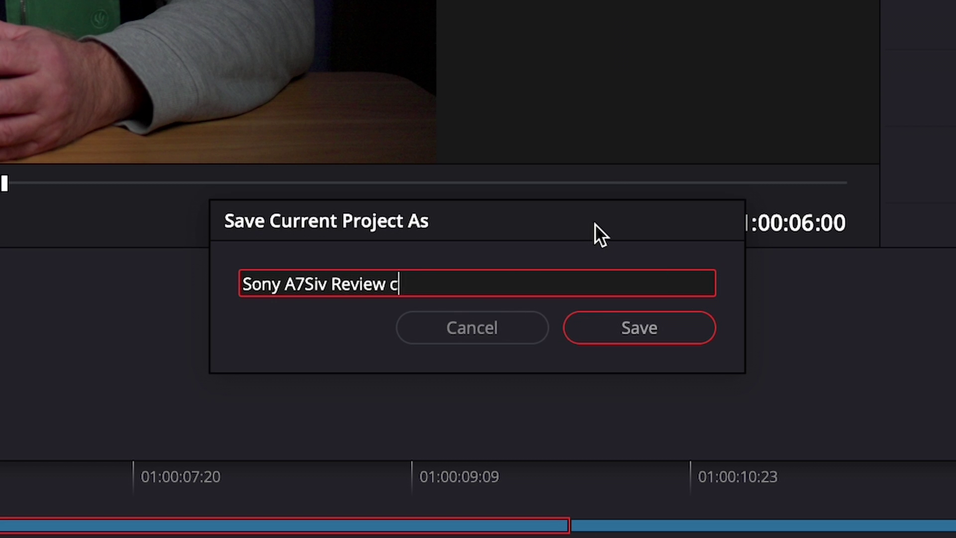
type("- YT")
left_click(634, 319)
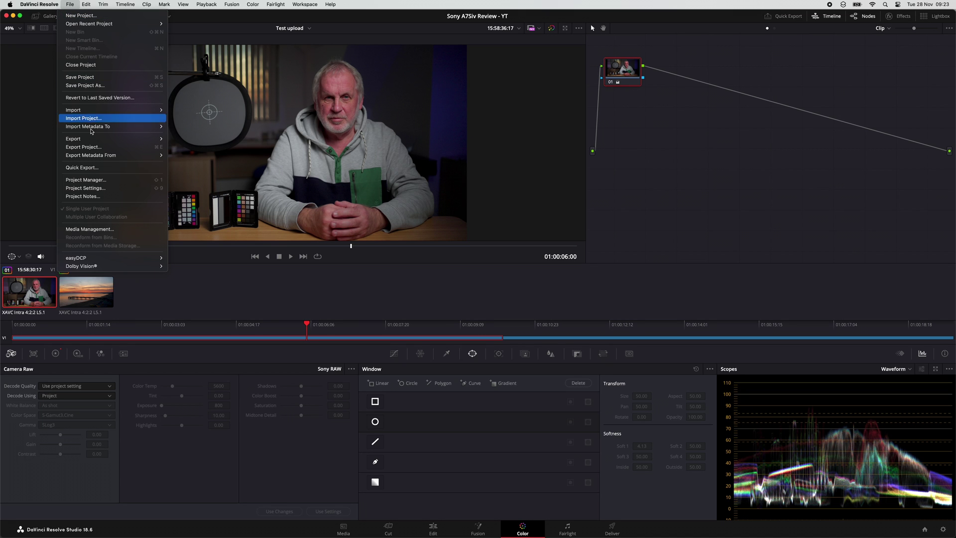
left_click(86, 188)
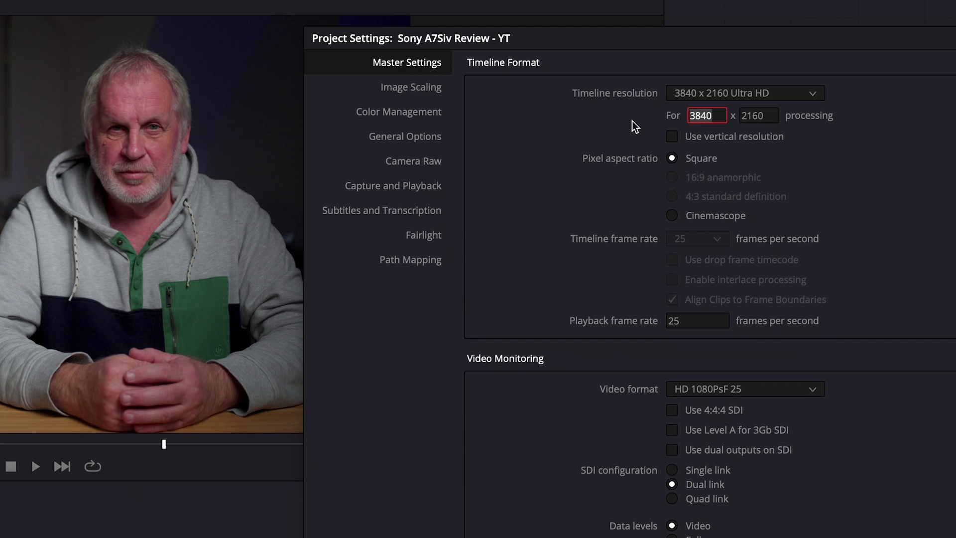
- Change the Output color space to Rec.709-A in Color Management and save the settings
left_click(430, 117)
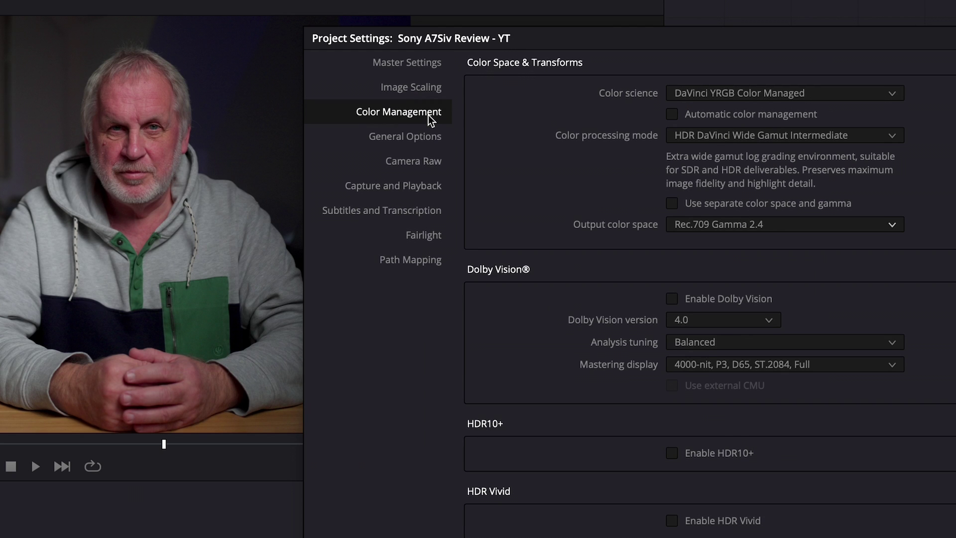
left_click(892, 224)
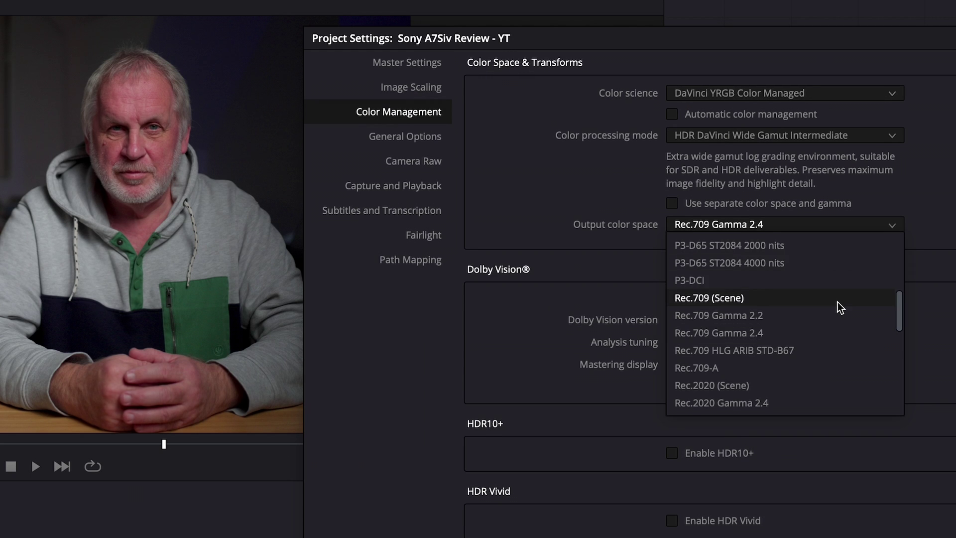
scroll(836, 303, "down", 3)
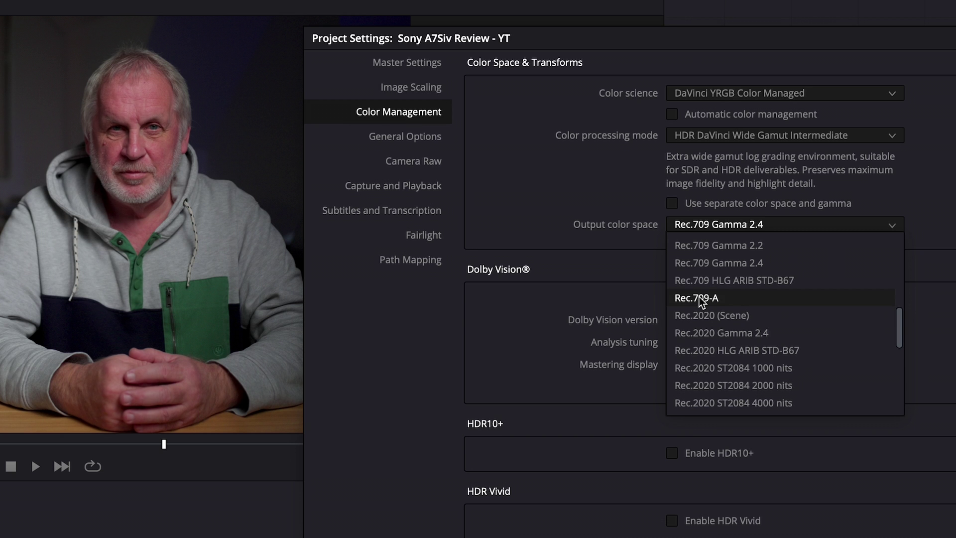
left_click(700, 299)
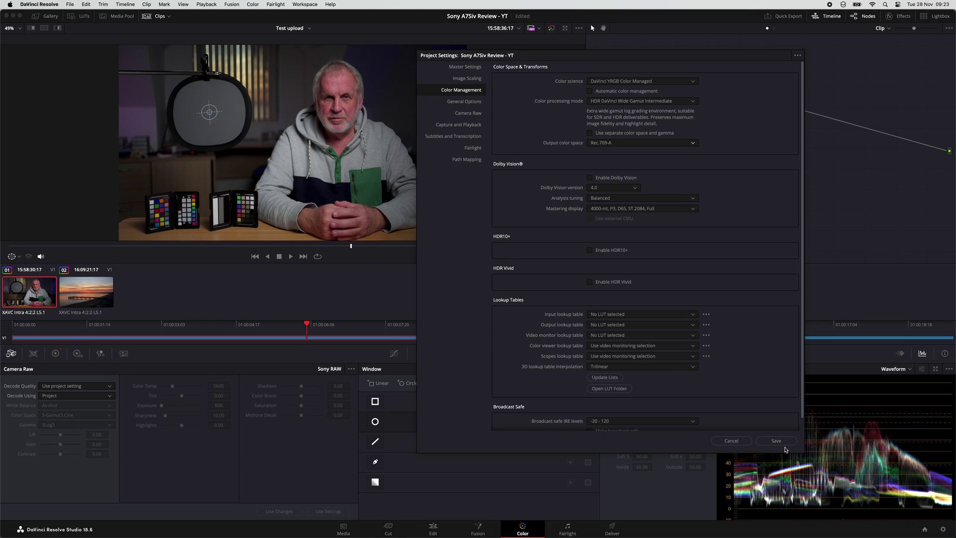
left_click(777, 442)
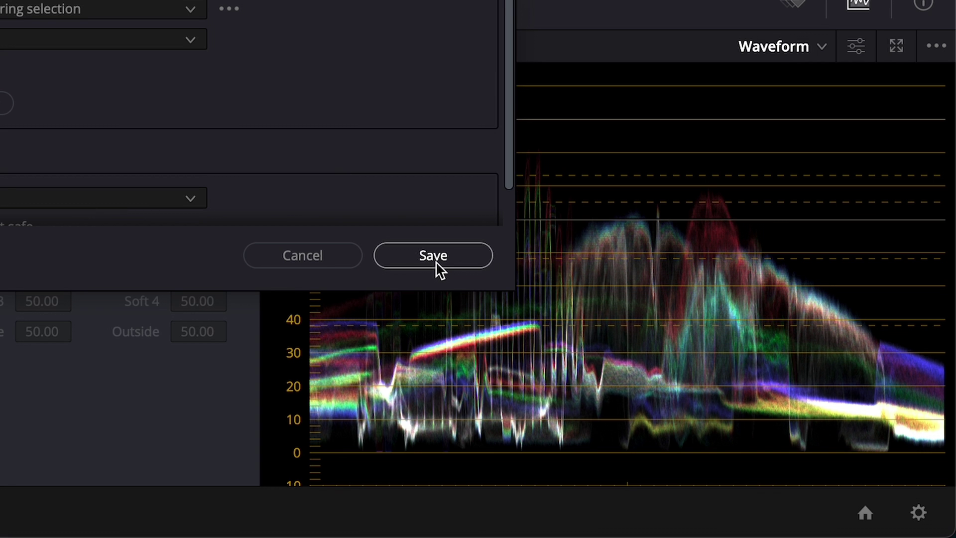
left_click(437, 263)
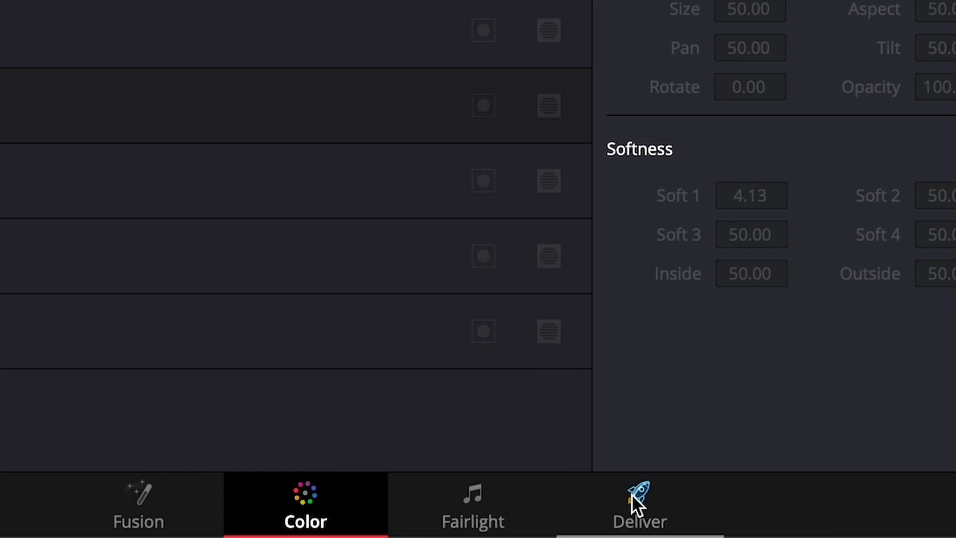
- On the Deliver page, load the H.265 Master preset and name the file 'YouTube Test'
left_click(631, 494)
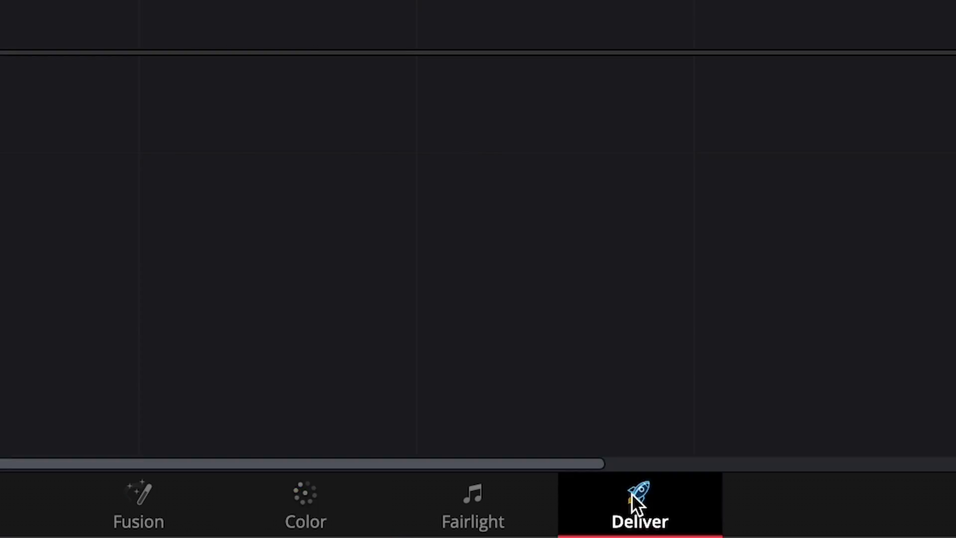
left_click(369, 139)
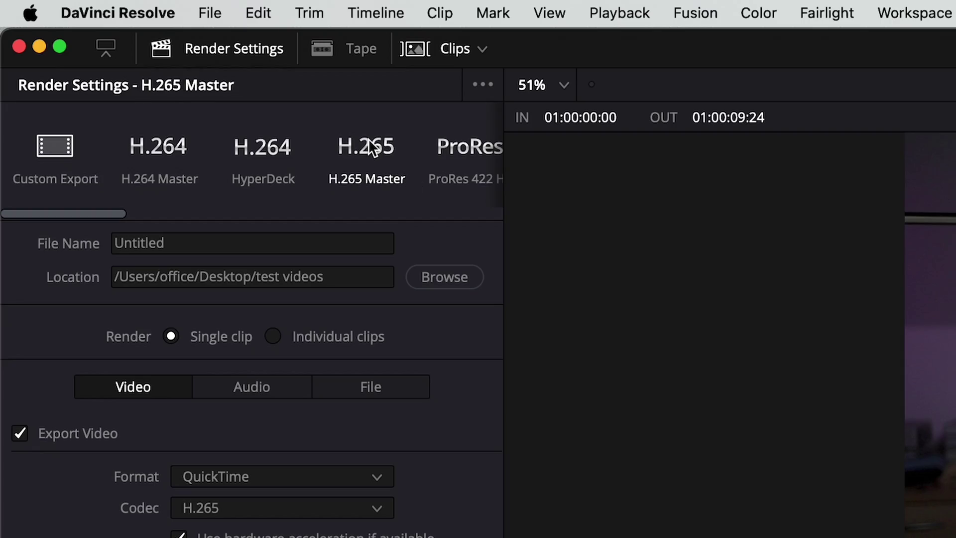
left_click(226, 233)
left_click_drag(226, 232, 47, 235)
type("YouTube")
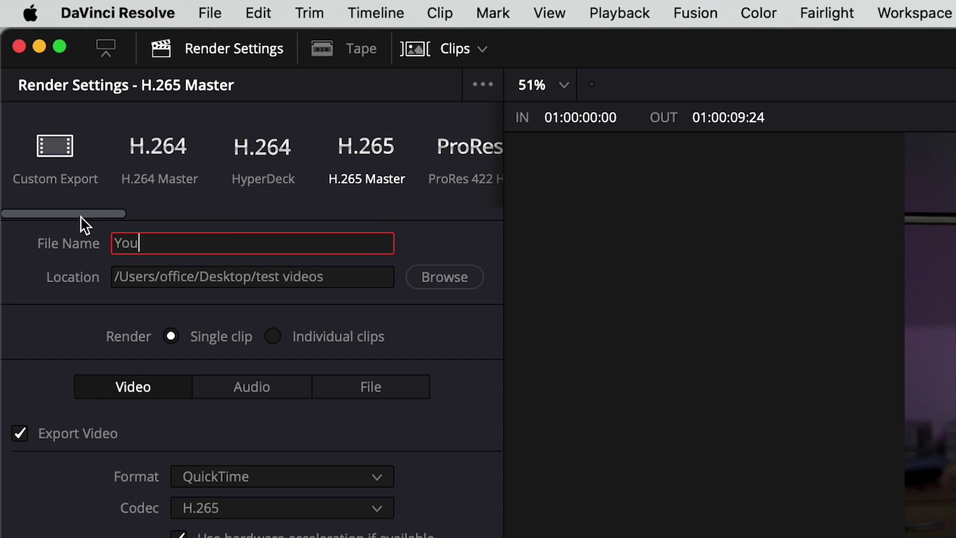
type(" Test")
key("Tab")
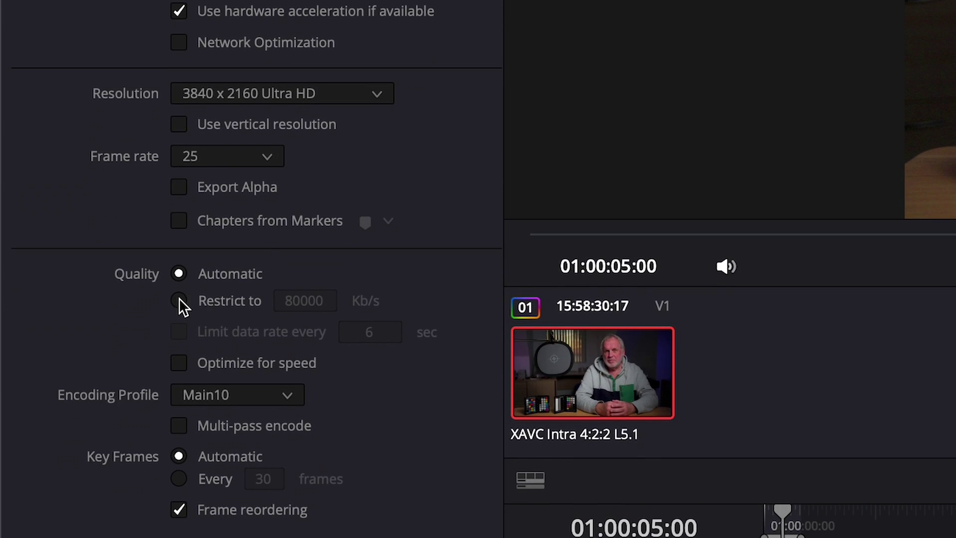
- Restrict the render quality to 50000 Kb/s
left_click(179, 301)
left_click(303, 302)
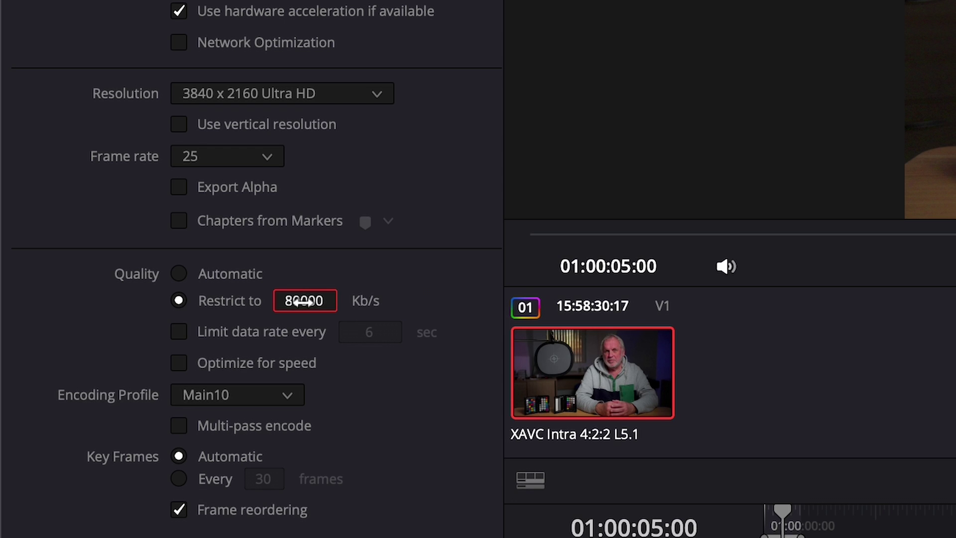
type("50000")
key("Return")
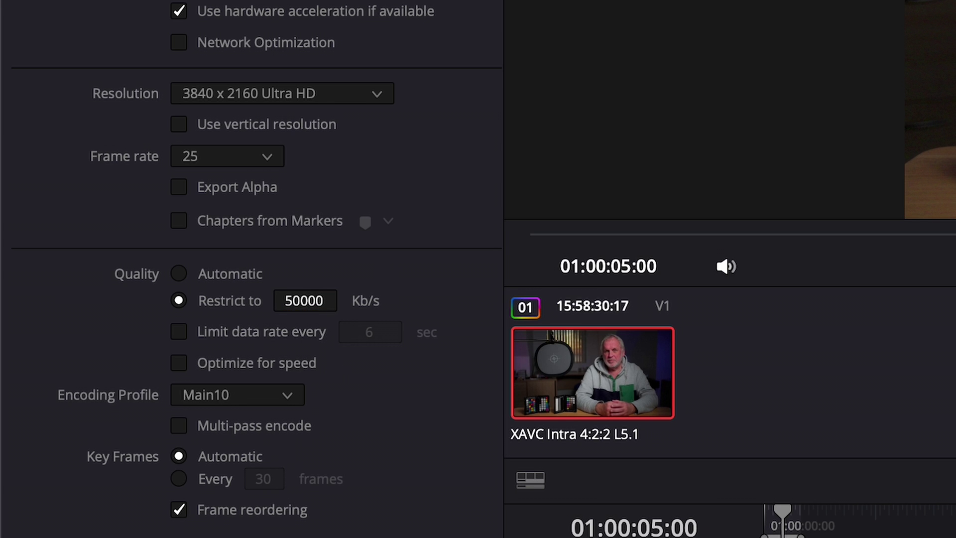
- Check the YouTube Test H.265 advanced settings (colour tags Same as project), then open the preset options menu
left_click(31, 521)
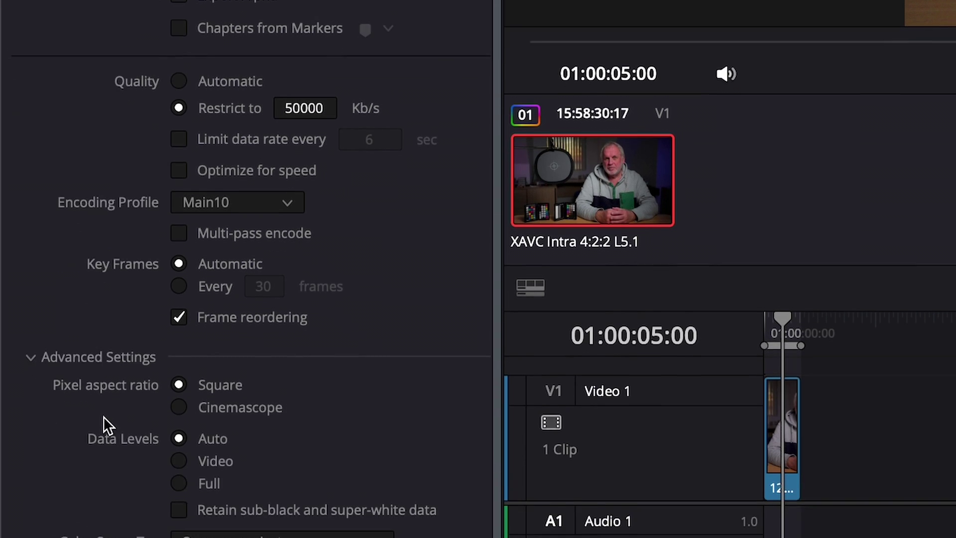
scroll(103, 470, "down", 5)
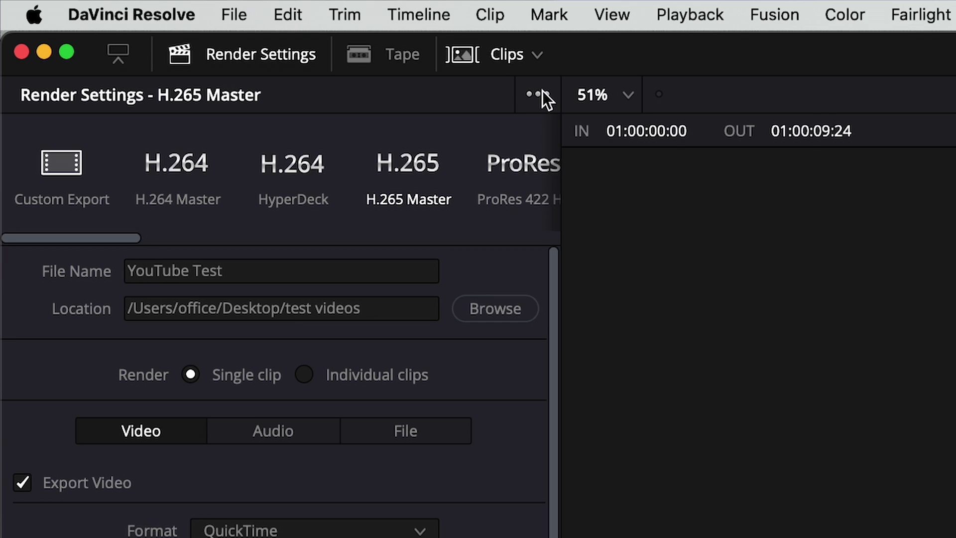
left_click(543, 92)
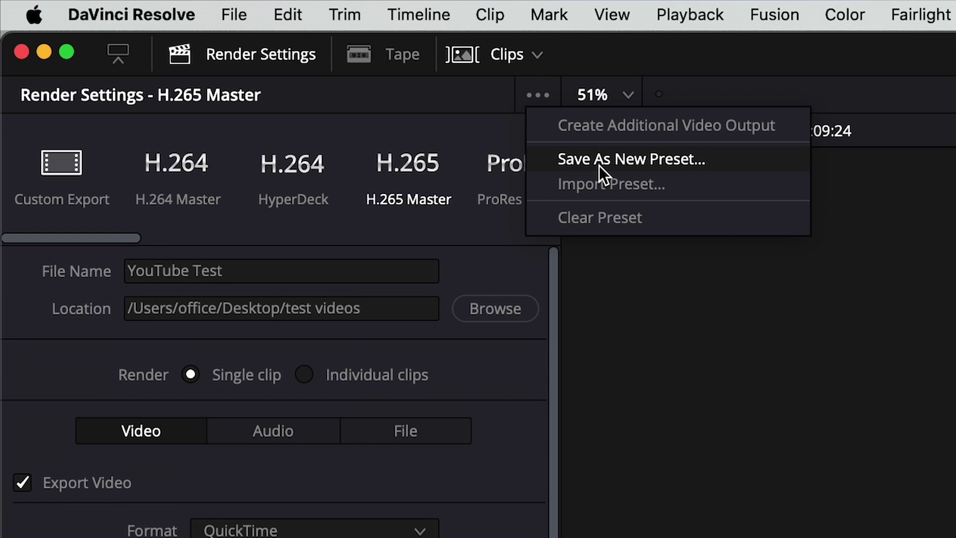